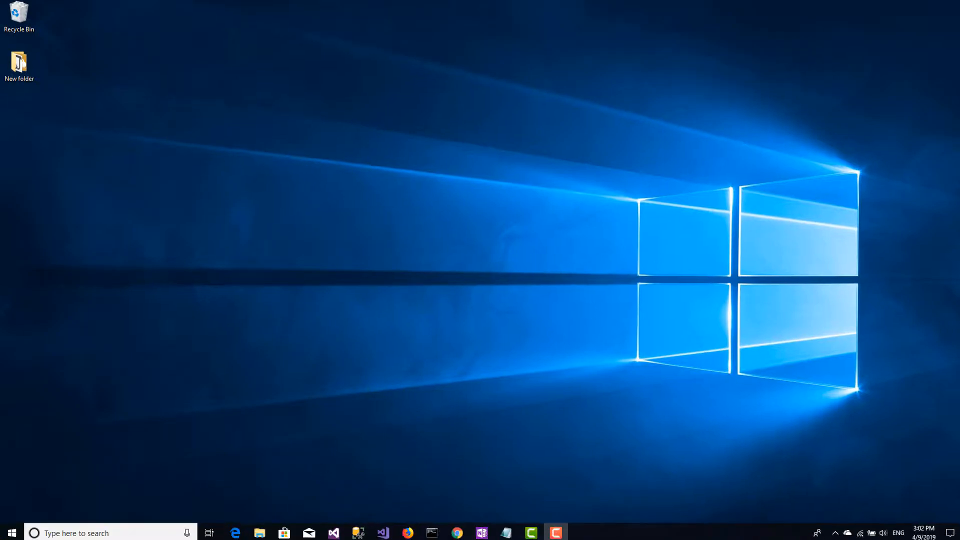
Search Windows for "hyperv" and open Hyper-V Manager
click(137, 530)
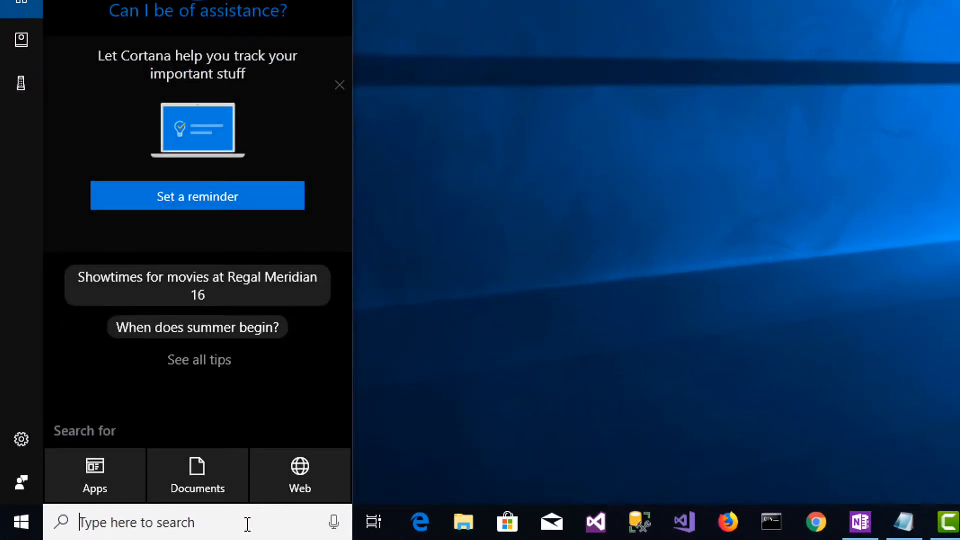
text(hyperv)
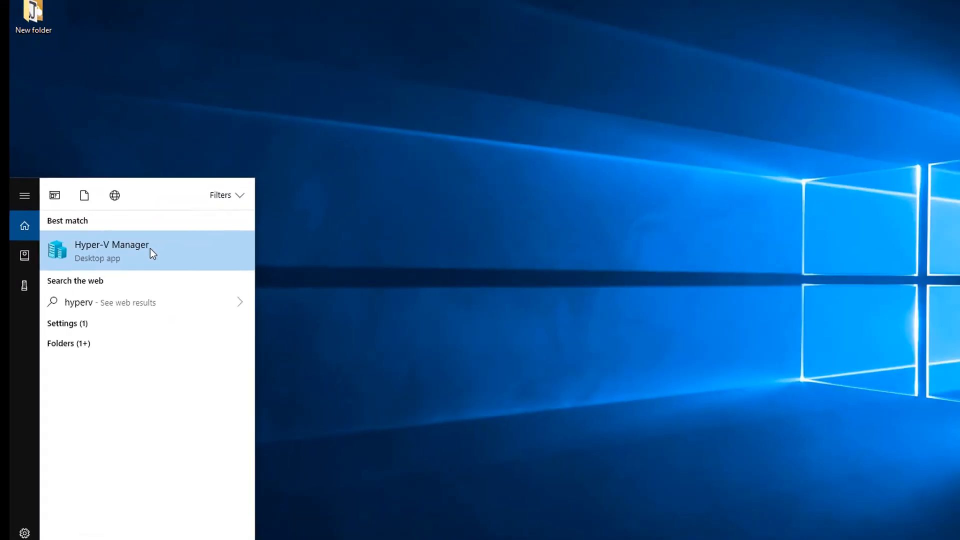
click(345, 205)
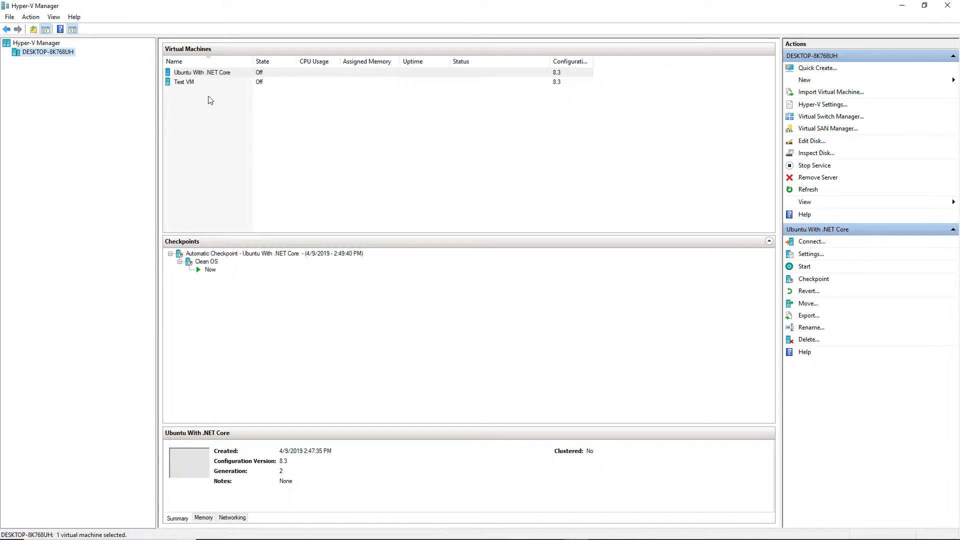
Start a Quick Create virtual machine and choose Ubuntu 18.04.1 LTS as its operating system
click(194, 82)
click(200, 73)
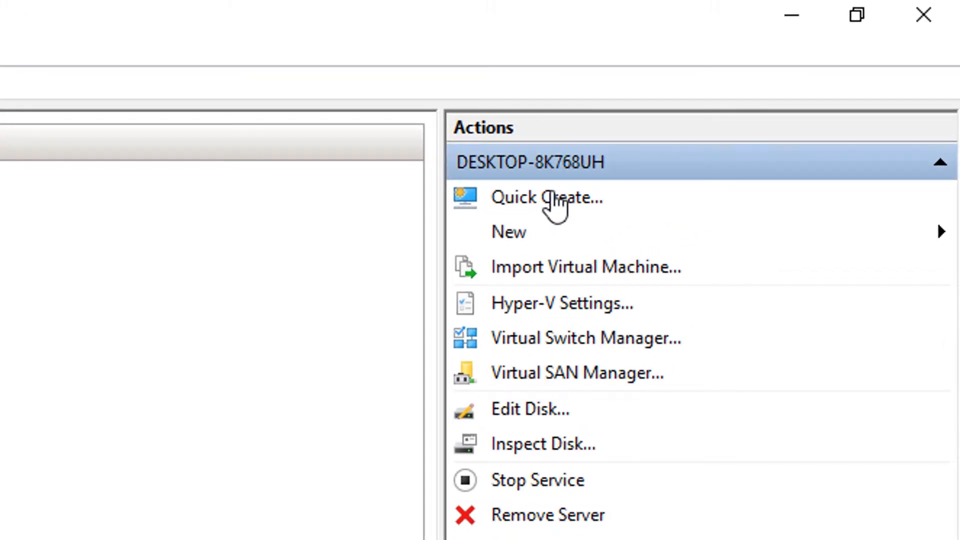
click(556, 203)
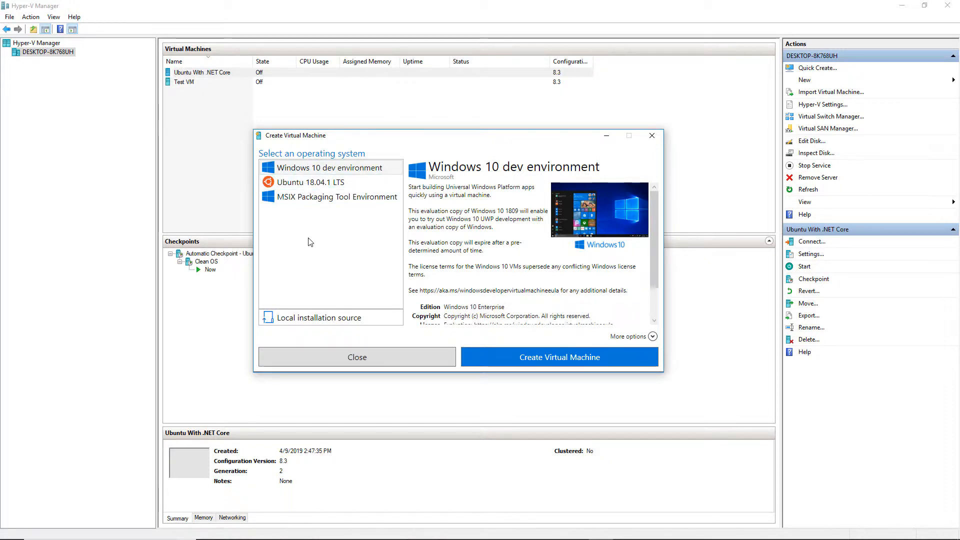
click(300, 186)
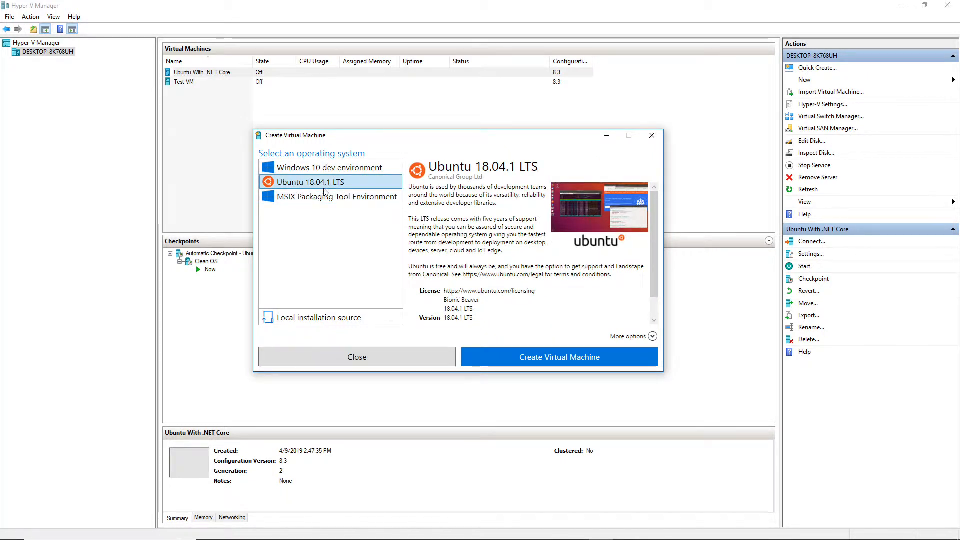
click(335, 319)
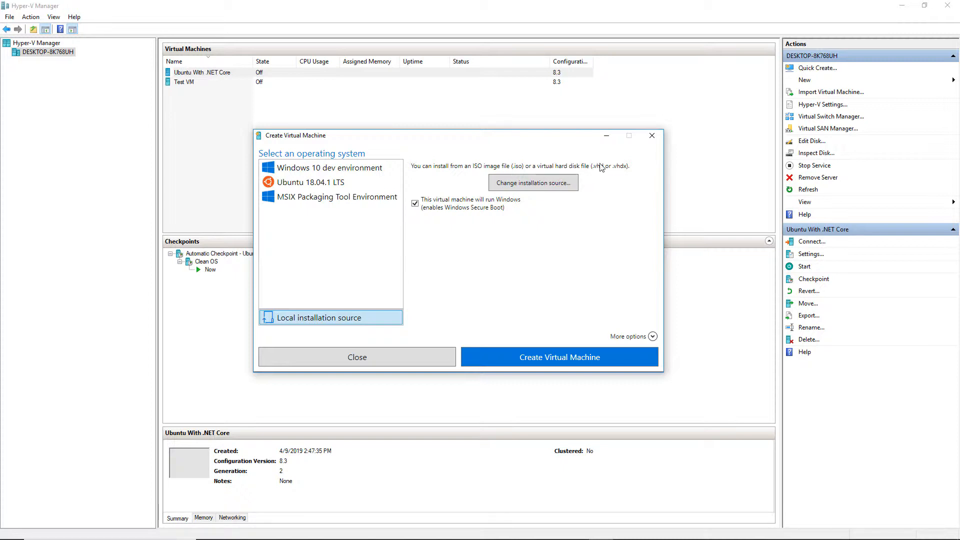
click(324, 186)
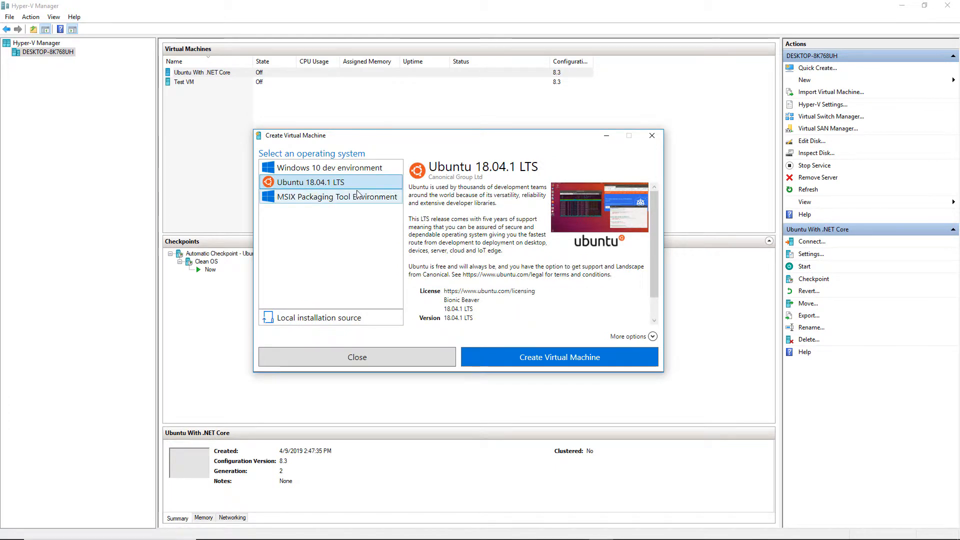
Name the new virtual machine "Linux C# Dev Machine" under the additional options and create it
click(653, 336)
drag(356, 359, 155, 355)
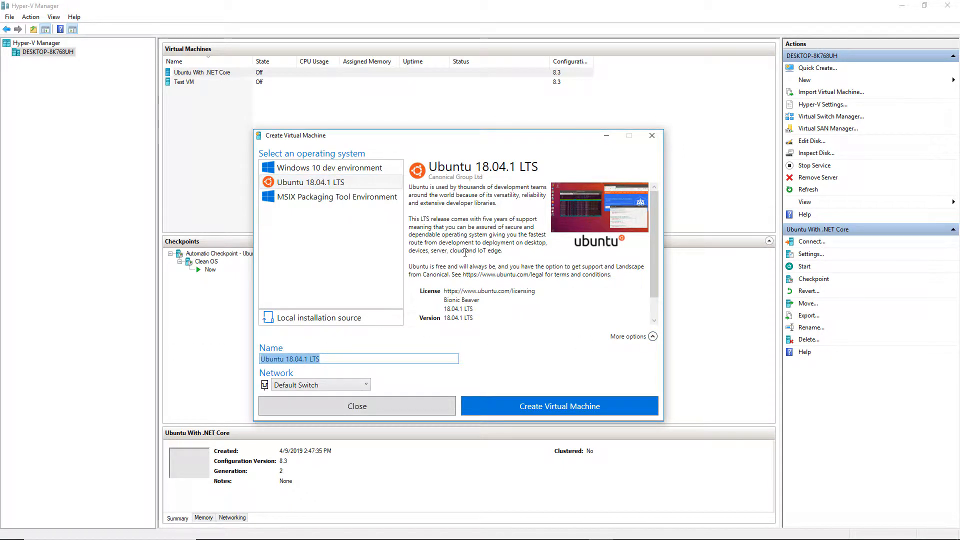
key(BackSpace)
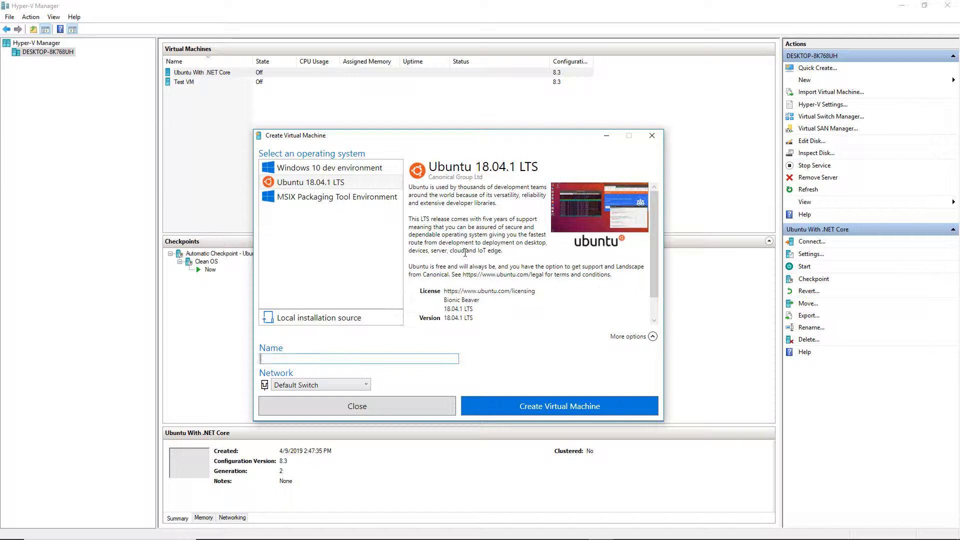
text(Linux C# Dev Machine)
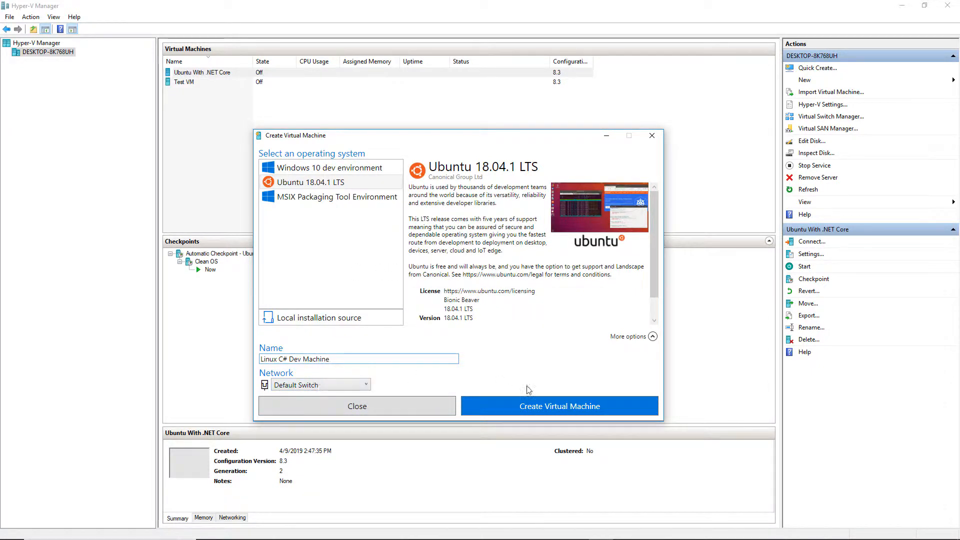
click(527, 403)
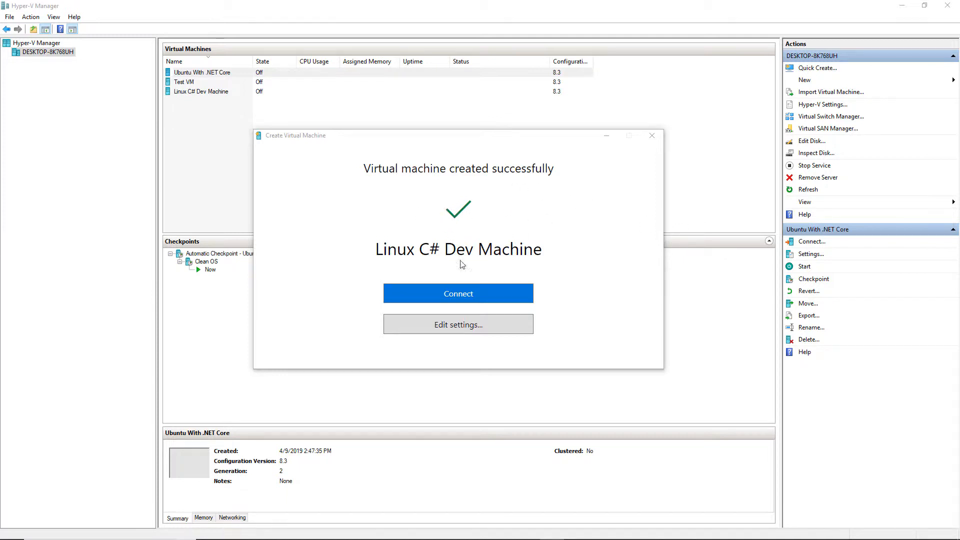
Close the creation dialog and start the Linux C# Dev Machine from the virtual machine list
click(463, 293)
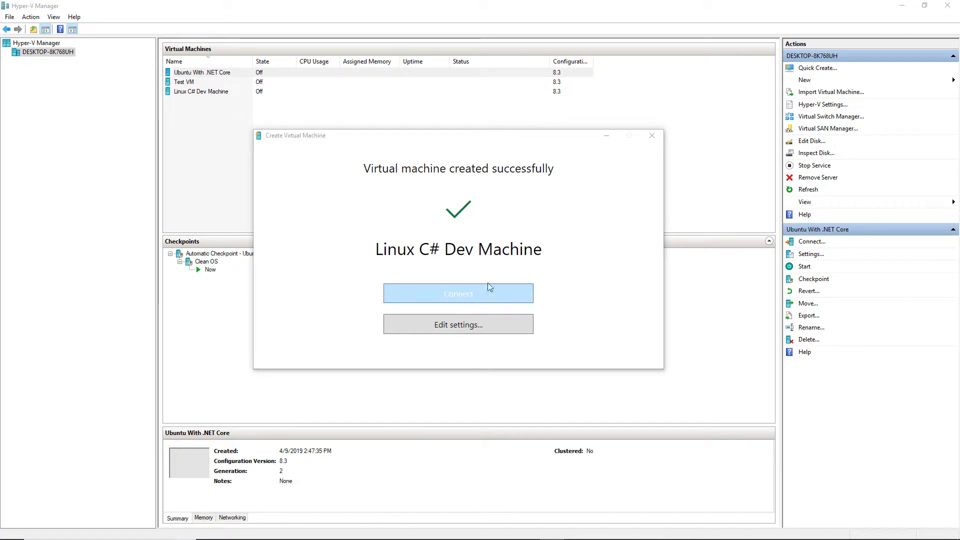
click(650, 134)
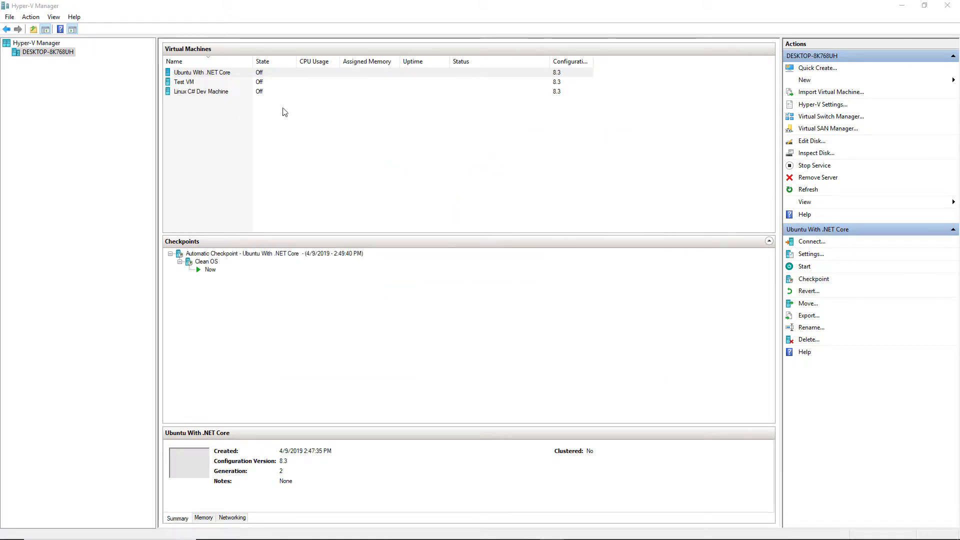
click(200, 92)
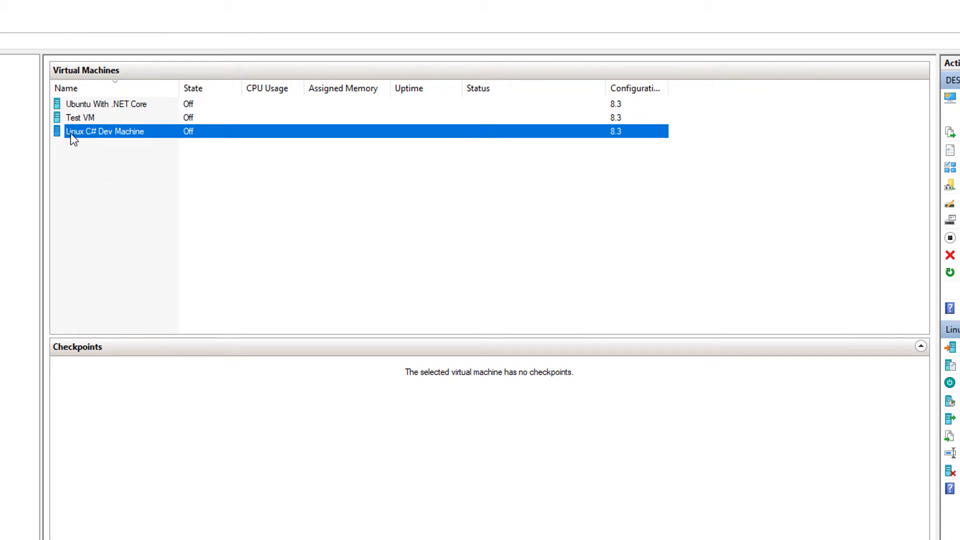
right_click(163, 132)
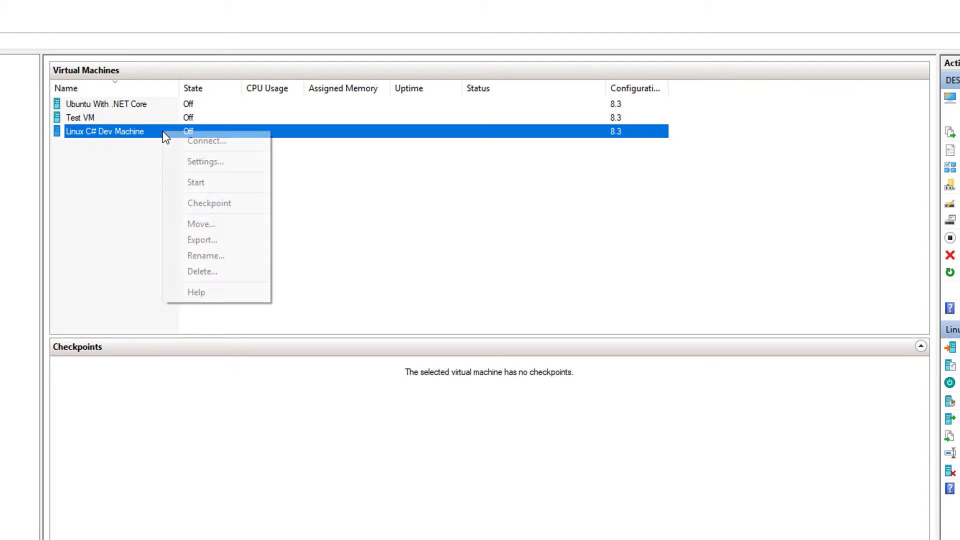
click(194, 182)
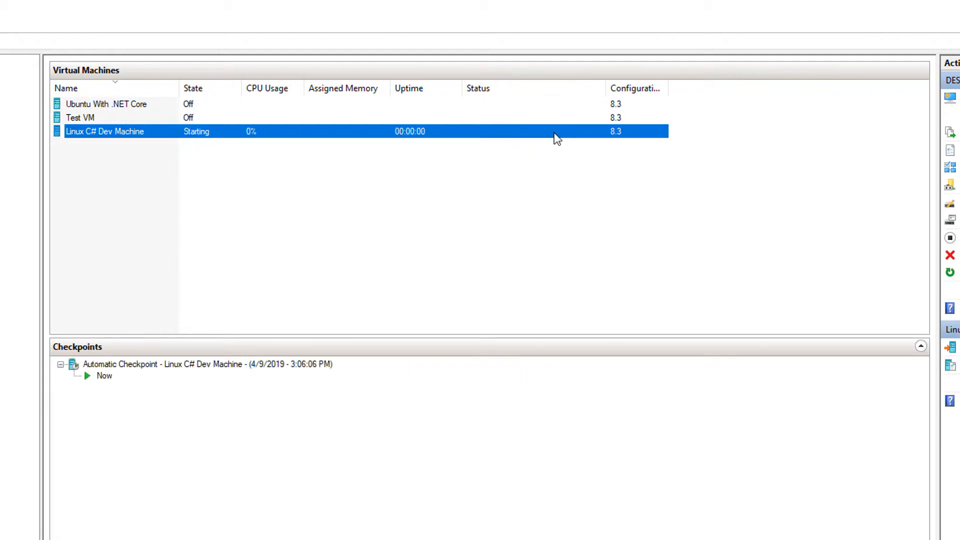
Connect to the running Linux C# Dev Machine and reposition its connection window
right_click(139, 134)
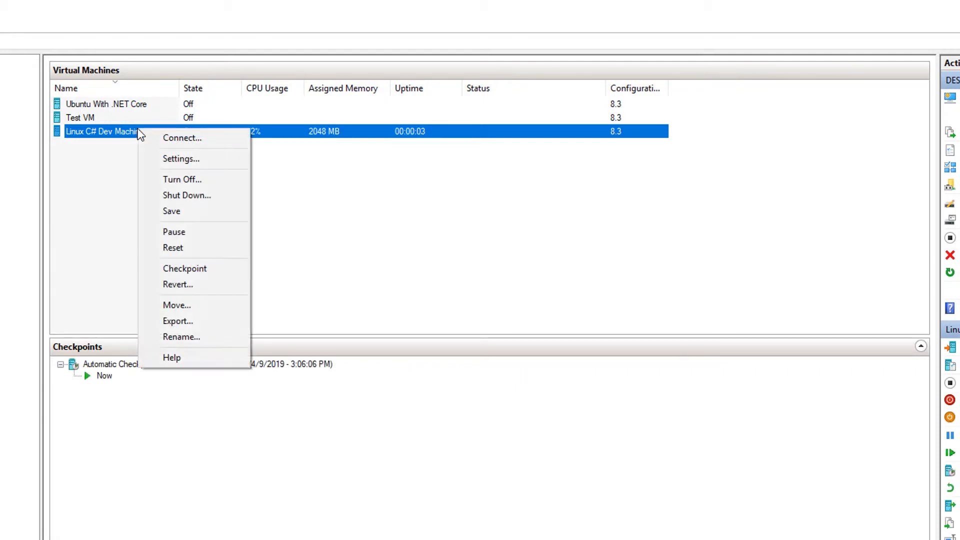
click(182, 140)
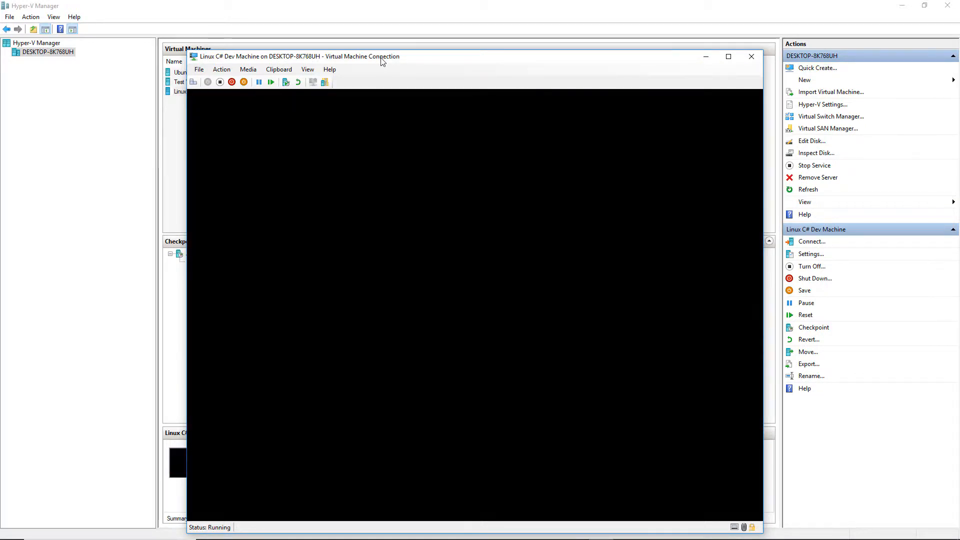
drag(381, 60, 368, 52)
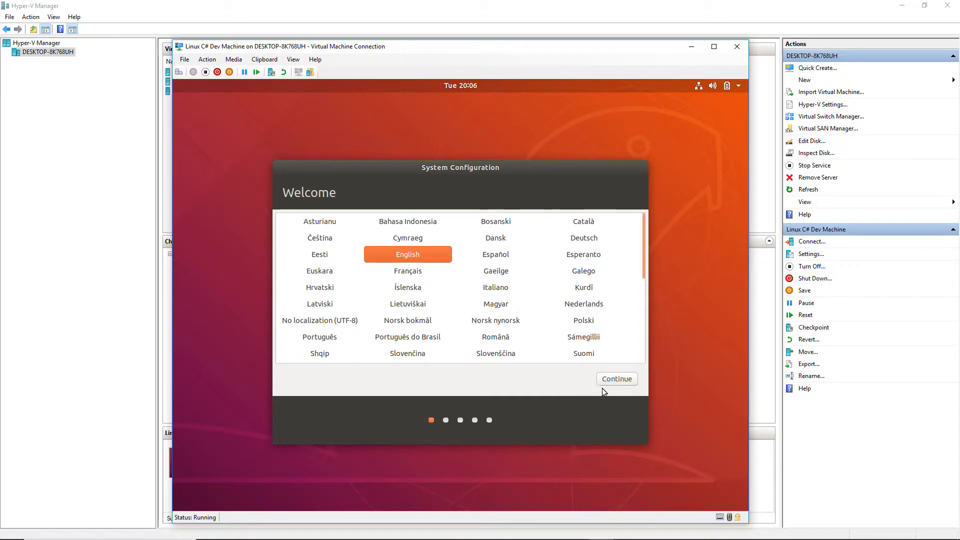
Accept English as the Ubuntu setup language, the default options, and Chicago as the location
click(619, 379)
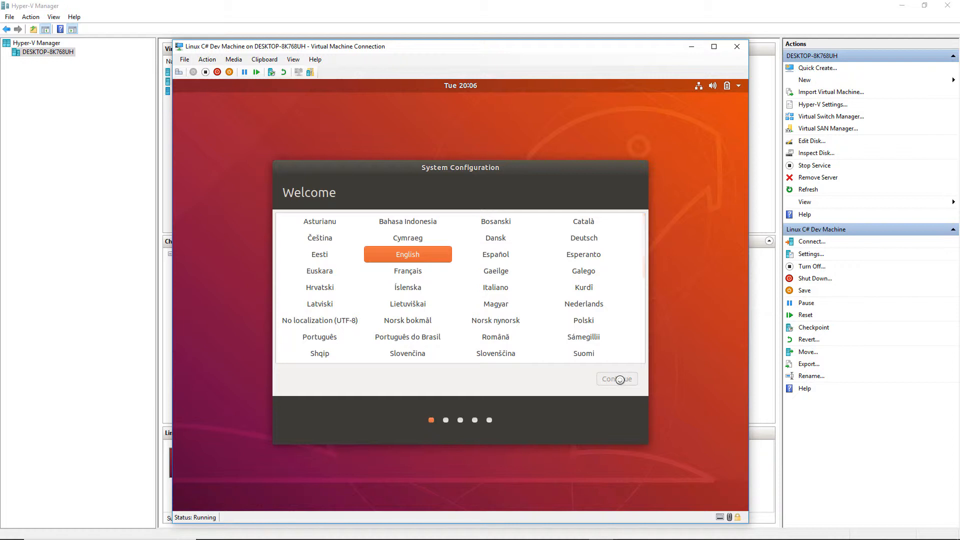
click(619, 379)
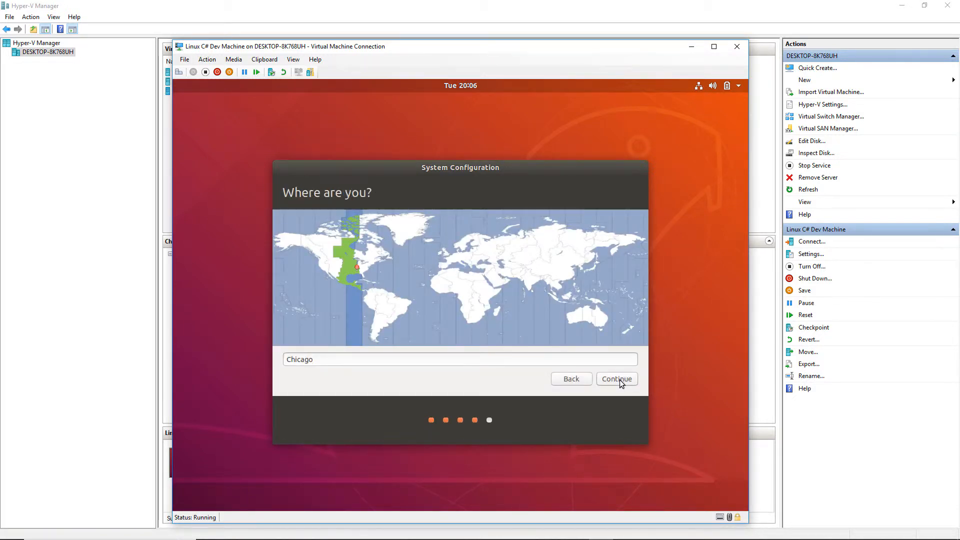
click(620, 380)
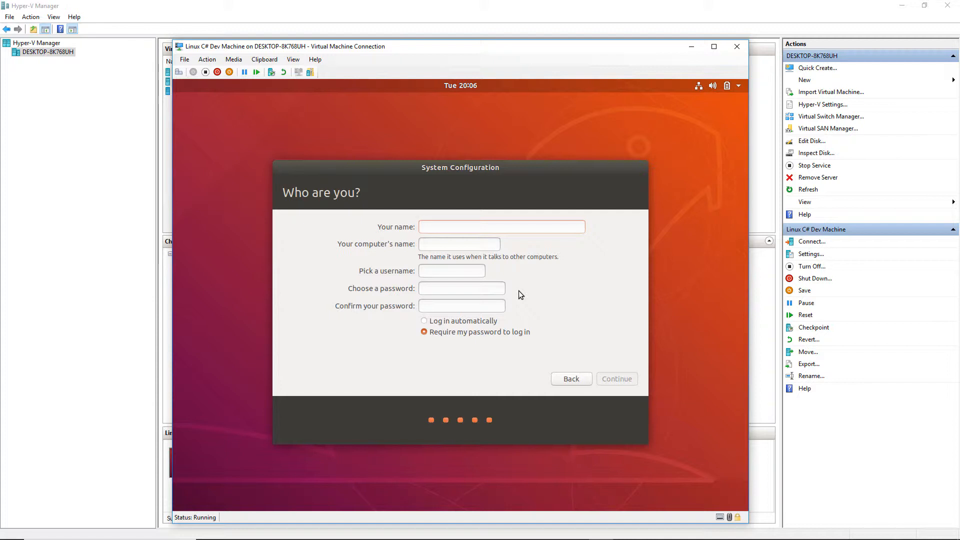
Enter the user's name in the account setup and set the computer's name to linux-dev-vm
text(matt)
triple_click(420, 247)
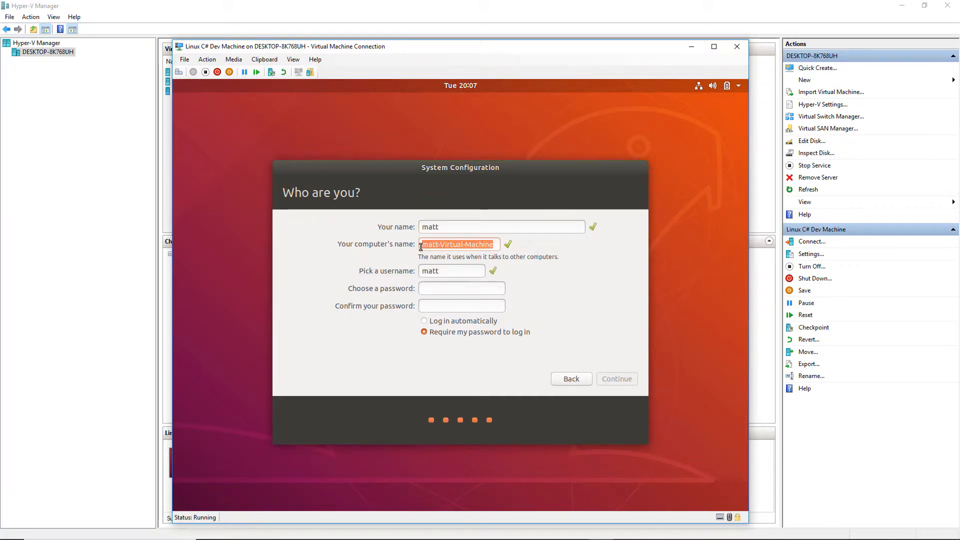
text(linux)
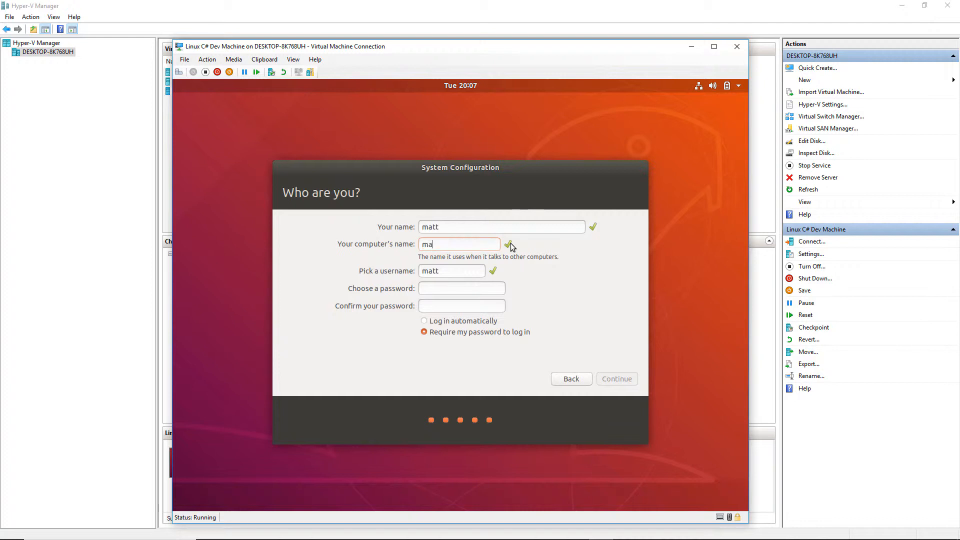
text(-)
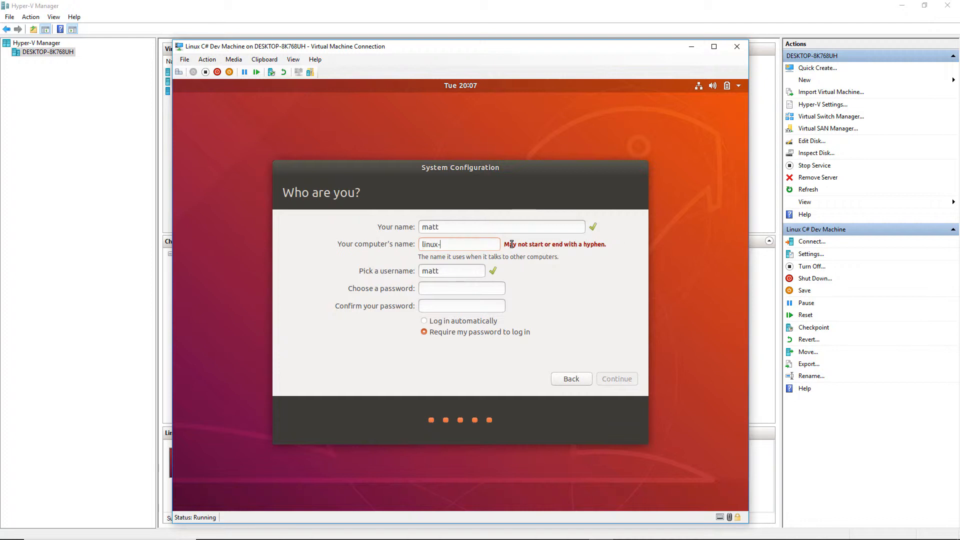
text(dev-vm)
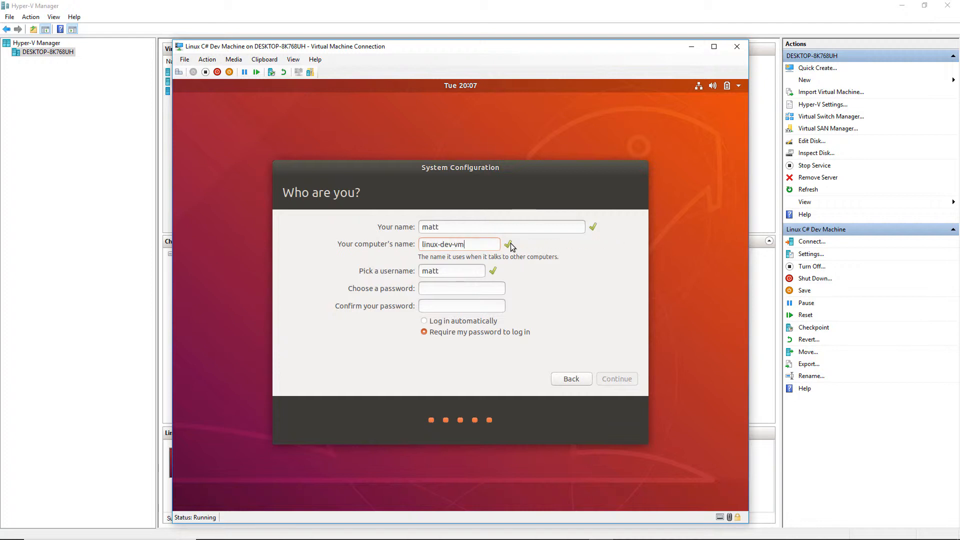
Enter and confirm the account password, then submit the Ubuntu account details
key(Tab)
key(Tab)
text(*******)
text(******************)
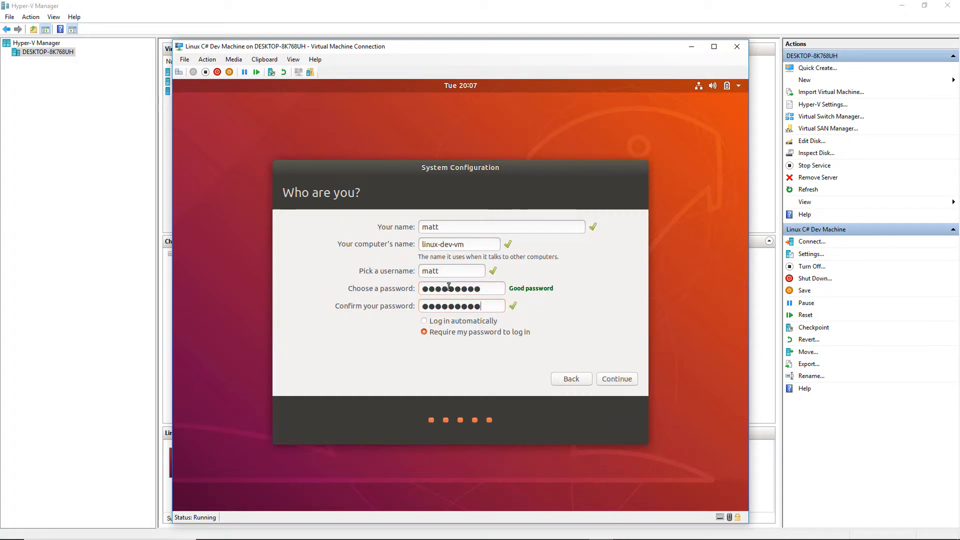
click(617, 379)
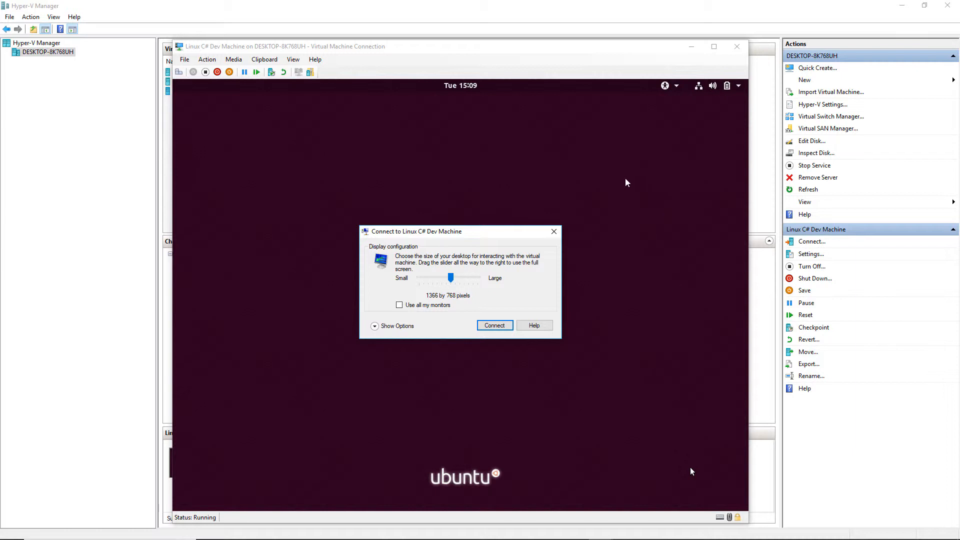
Set the virtual machine's display size to 1920 by 1080 pixels and connect
drag(454, 235, 456, 209)
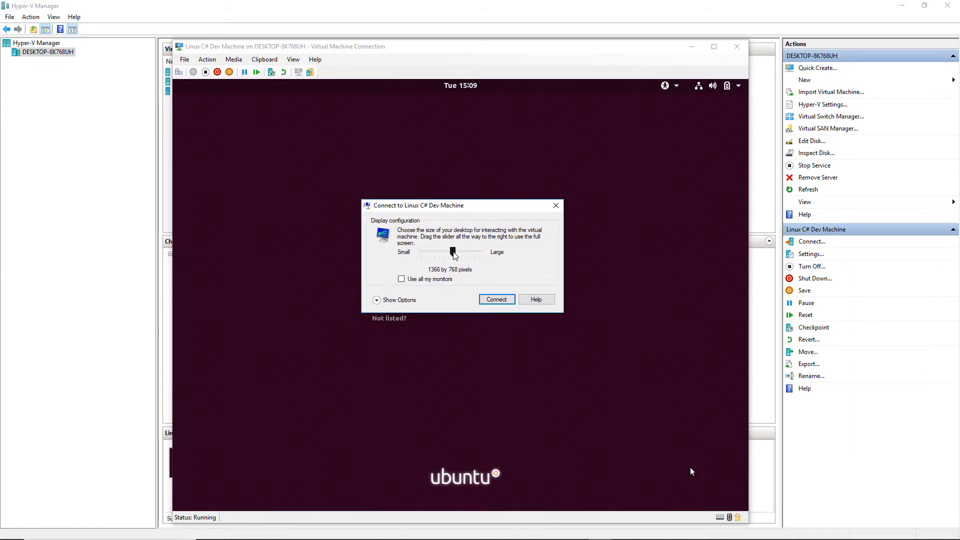
drag(454, 253, 476, 254)
click(489, 300)
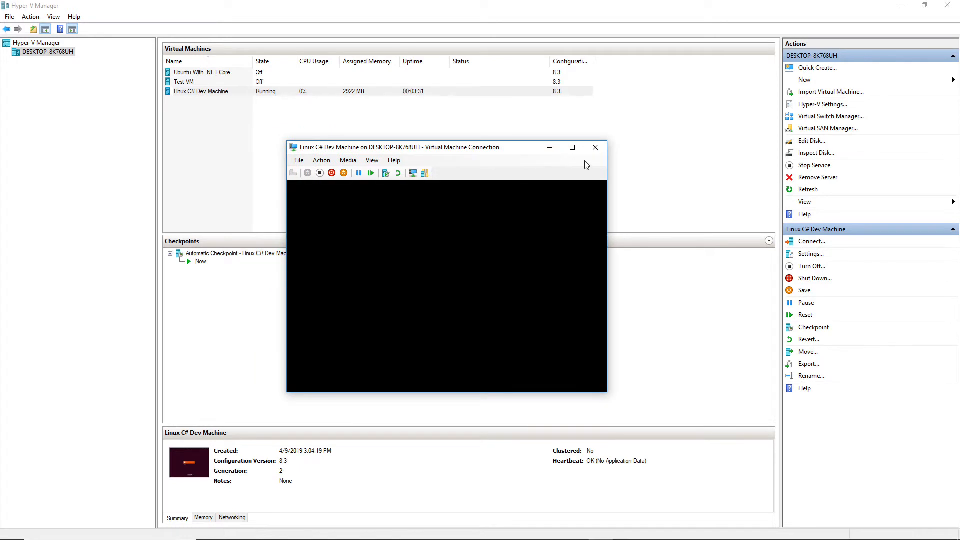
Show the virtual machine full screen and log in to linux-dev-vm with the account username and password
drag(474, 149, 442, 128)
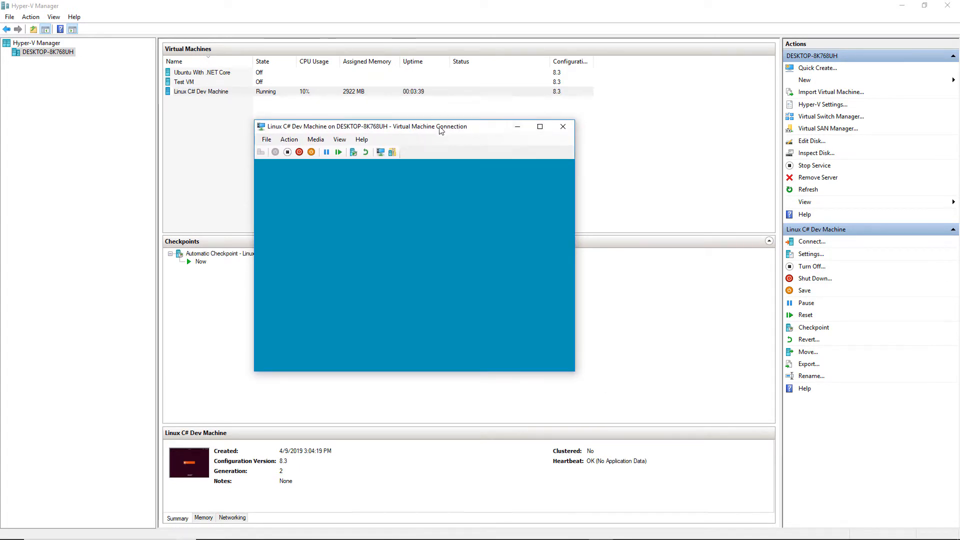
click(540, 127)
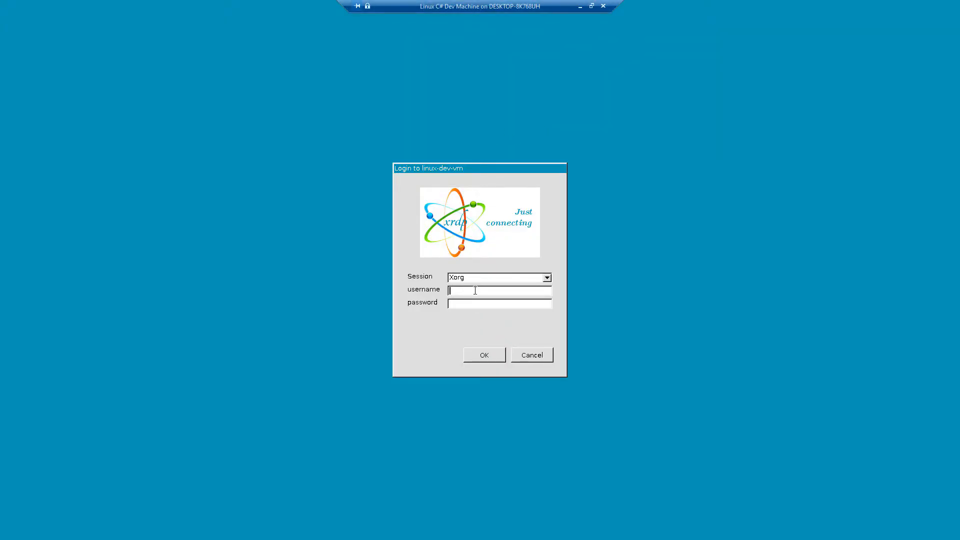
text(matt)
text(**********)
click(476, 358)
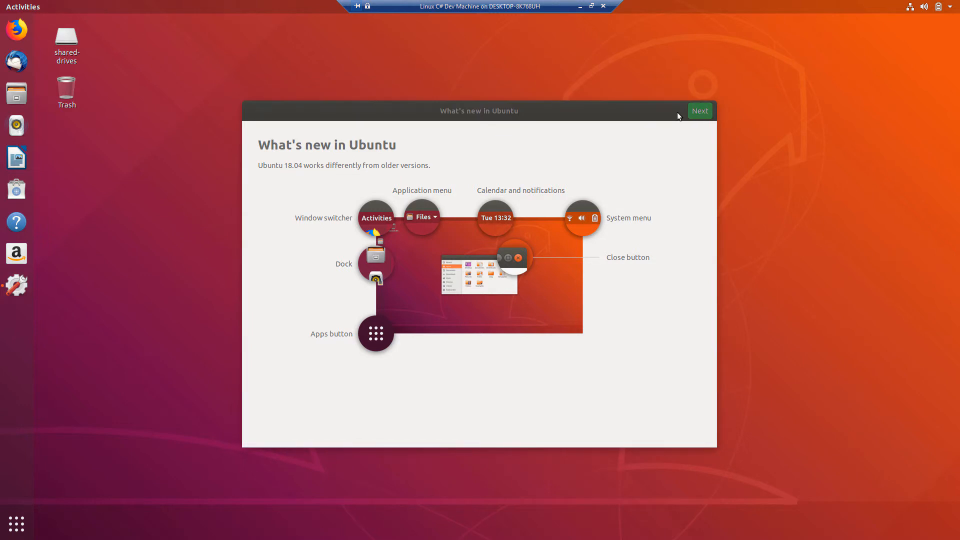
Go through the remaining pages of Ubuntu's welcome setup without changing any options and finish it
click(701, 114)
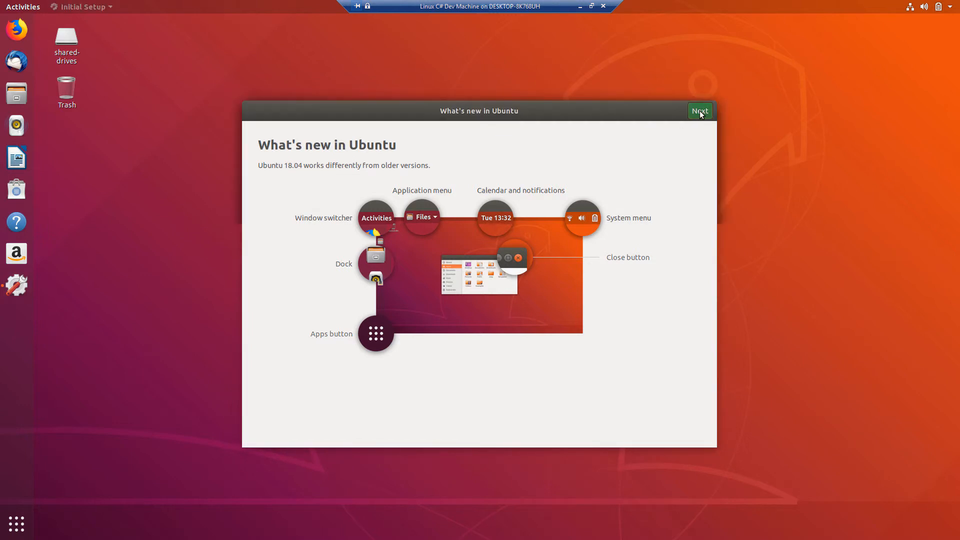
click(700, 111)
click(700, 111)
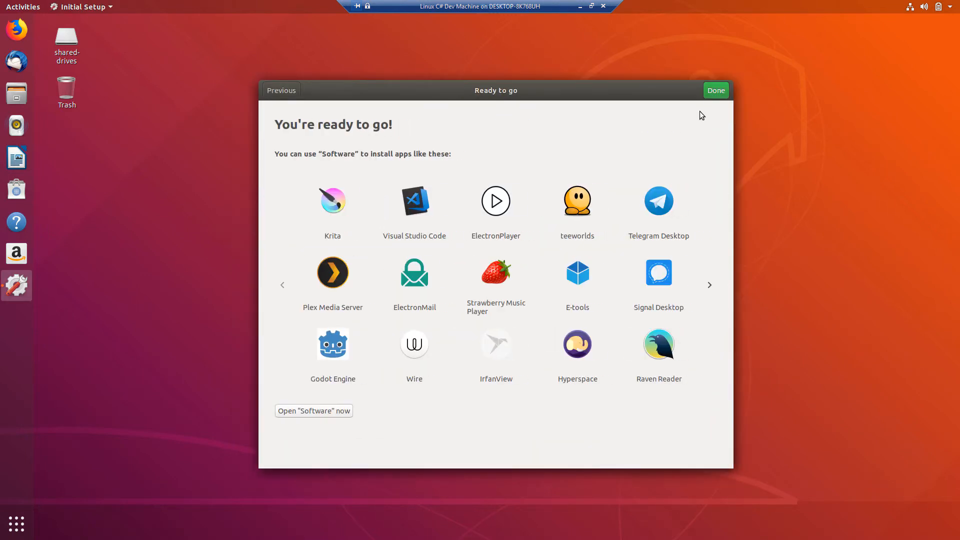
click(717, 93)
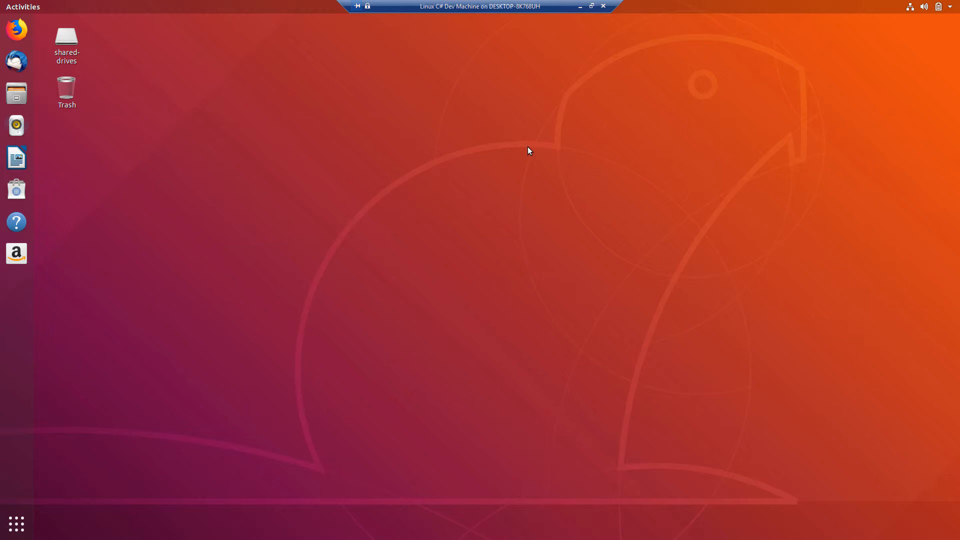
Take the virtual machine out of full screen, move its window aside, and minimize it to return to Hyper-V Manager
click(593, 7)
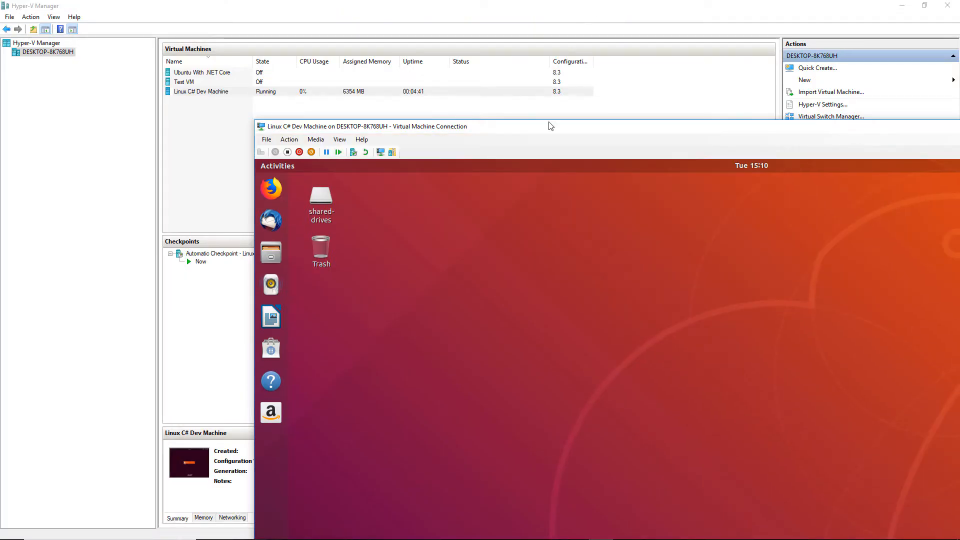
drag(562, 125, 425, 76)
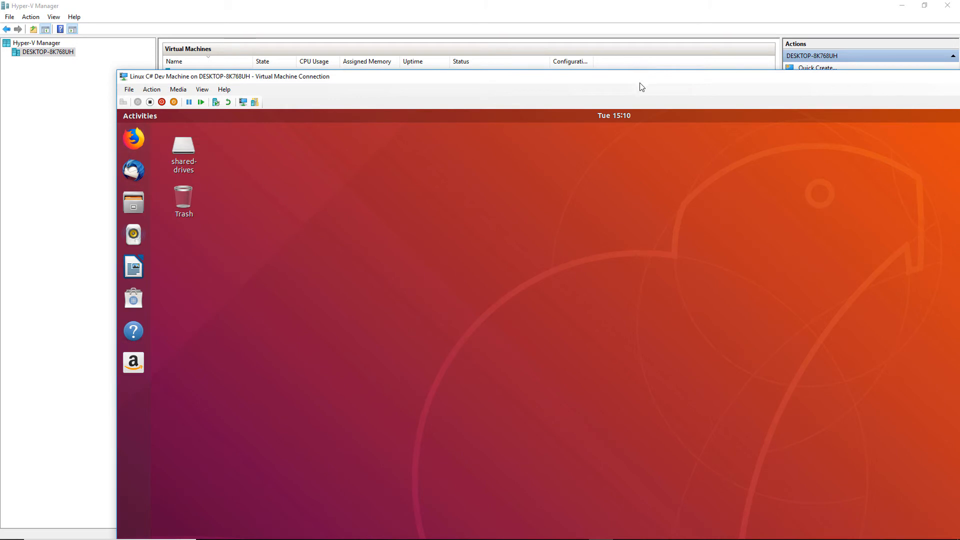
drag(339, 76, 223, 63)
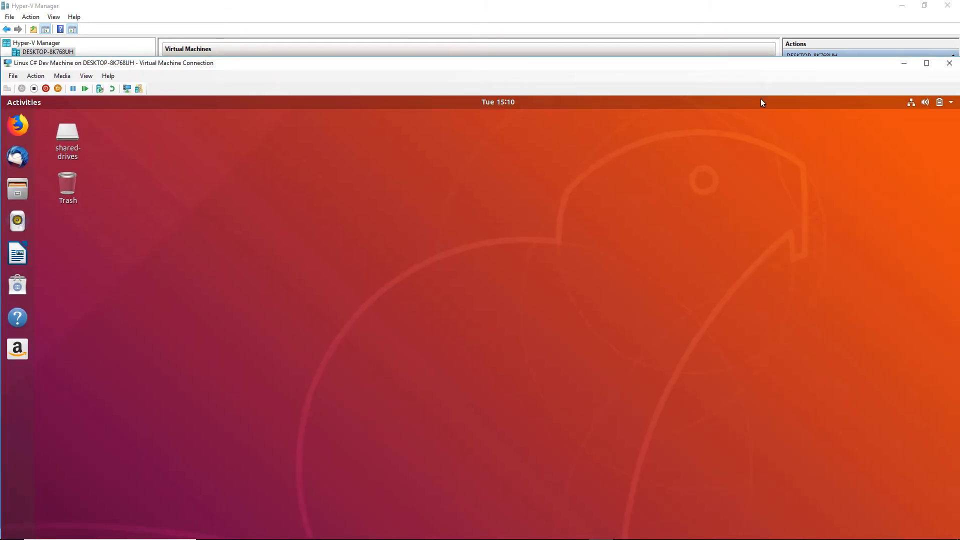
click(904, 63)
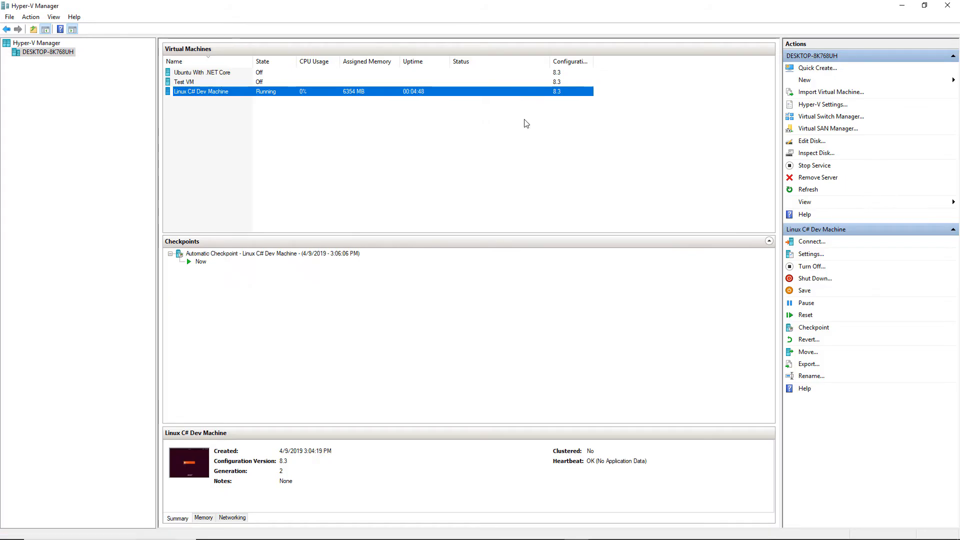
Create a checkpoint of the Linux C# Dev Machine virtual machine
click(199, 84)
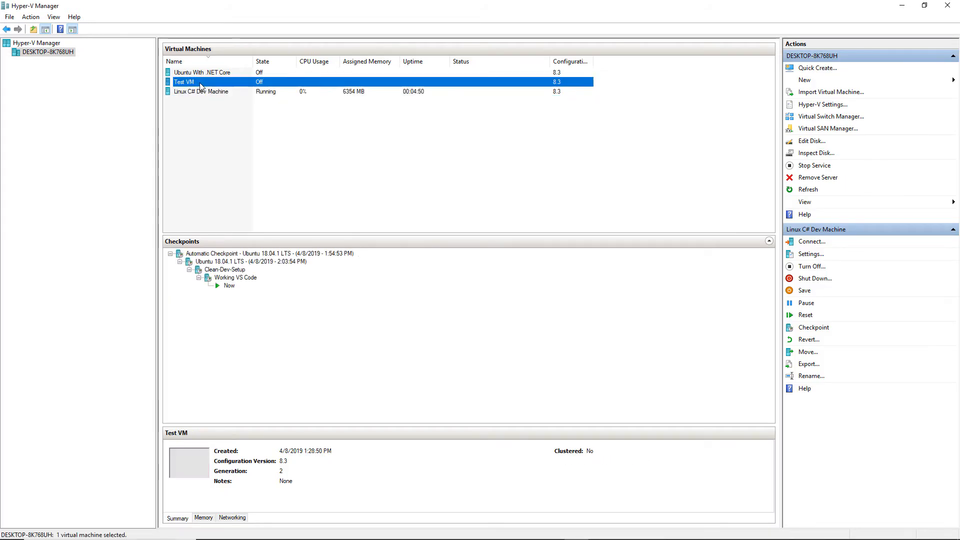
click(199, 92)
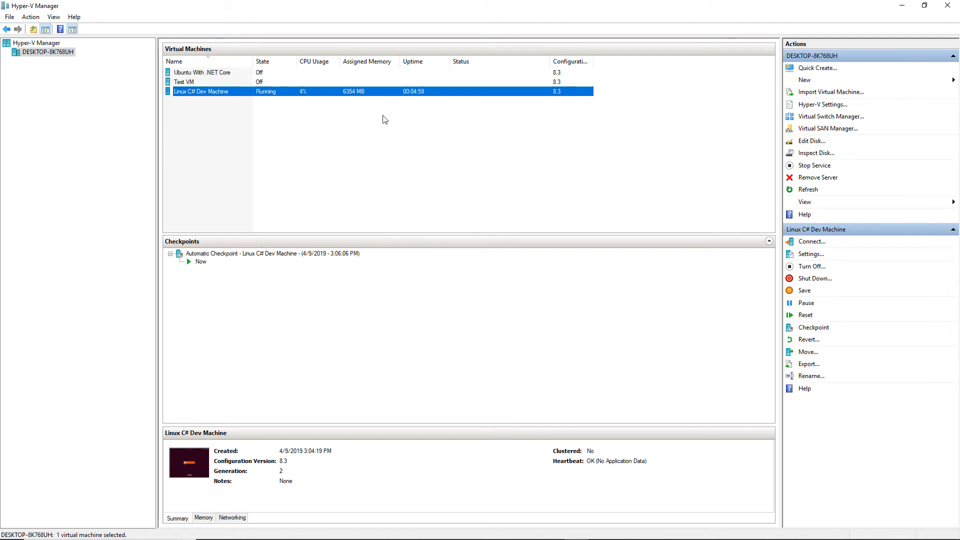
right_click(201, 93)
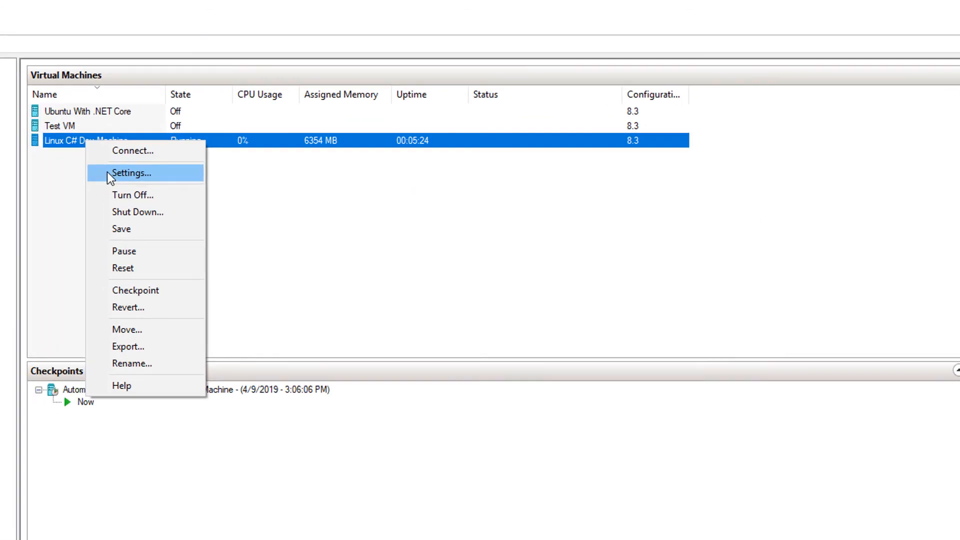
click(123, 307)
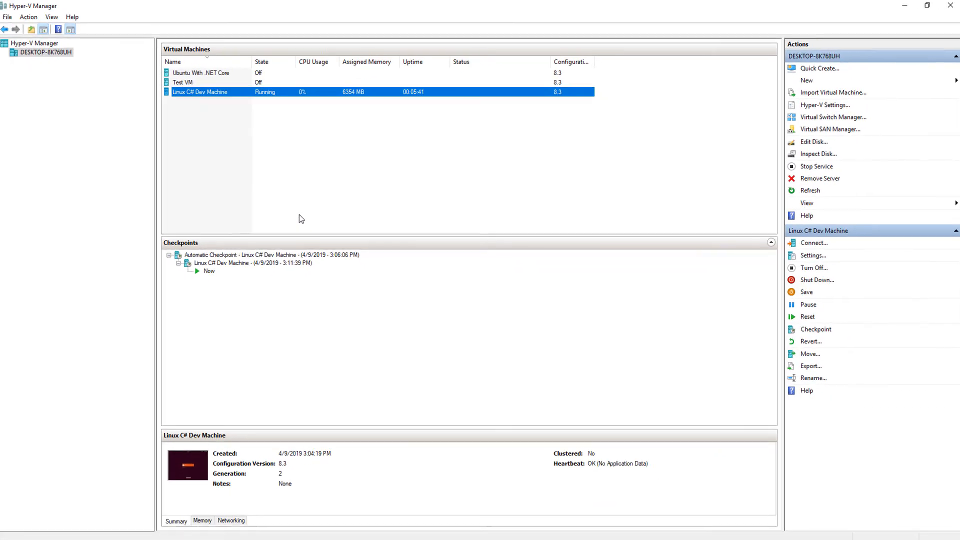
Rename the new Linux C# Dev Machine checkpoint to Clean OS Checkpoint
click(241, 263)
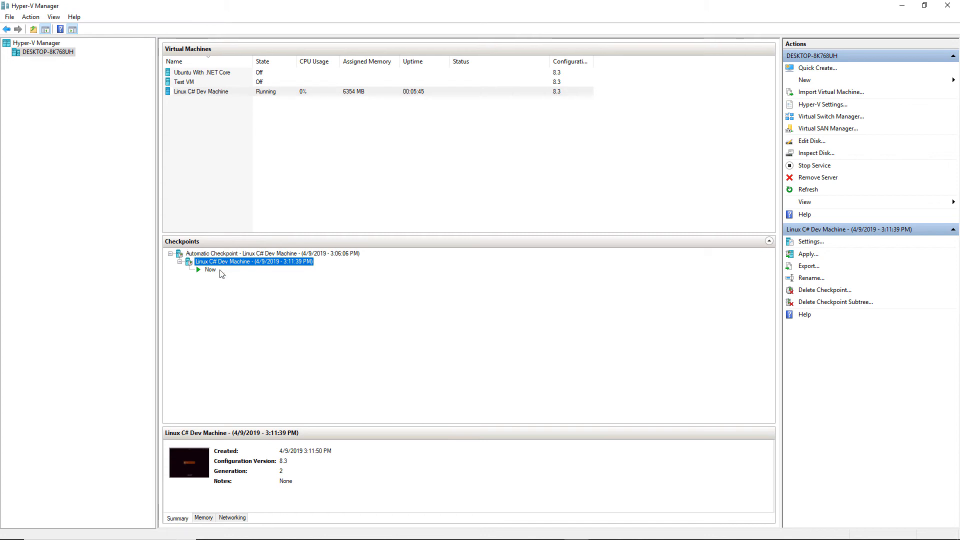
right_click(222, 266)
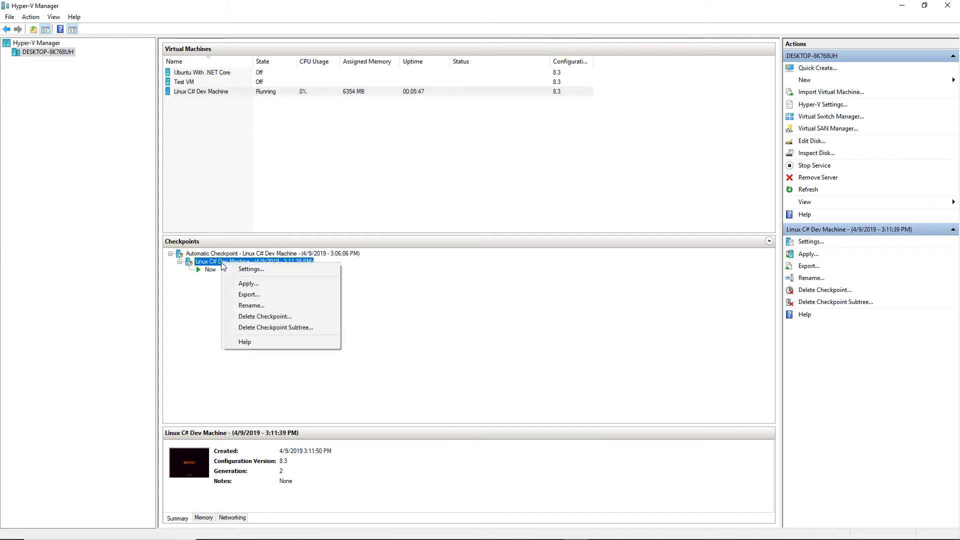
click(250, 305)
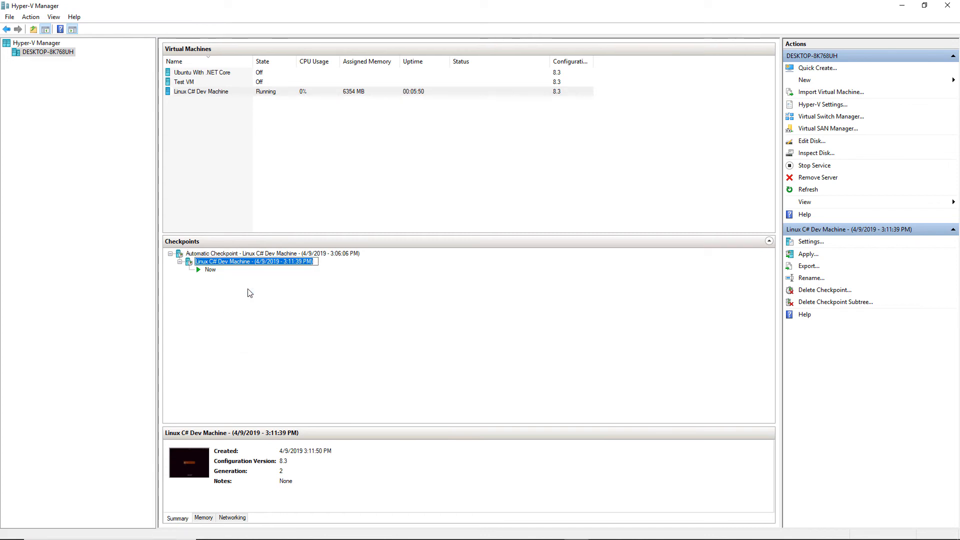
text(Clean OS C)
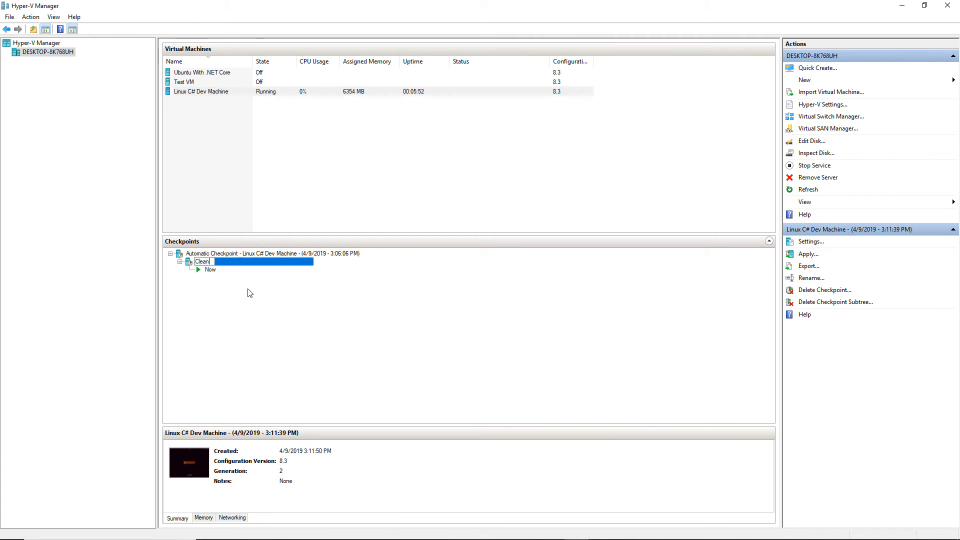
text(heckpoint)
key(Return)
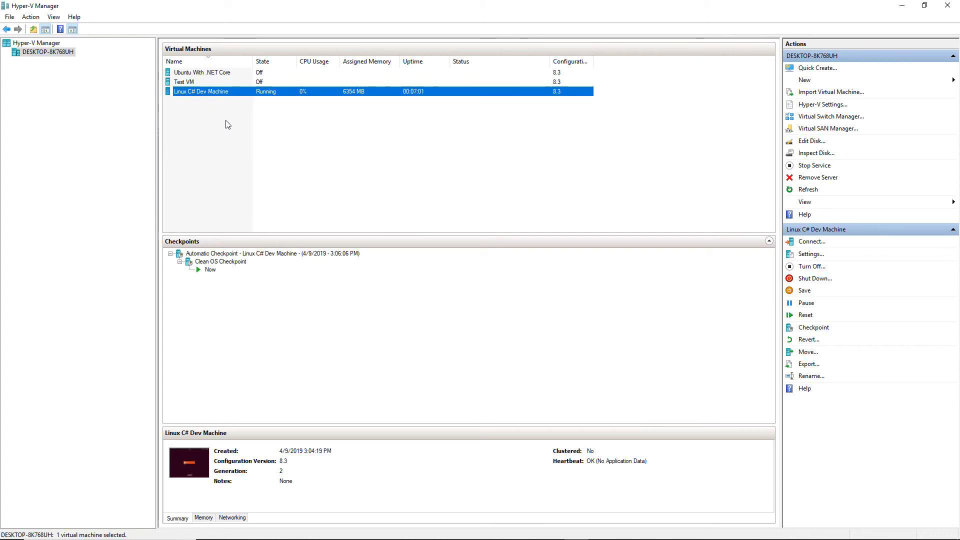
Turn off the Linux C# Dev Machine virtual machine
right_click(214, 92)
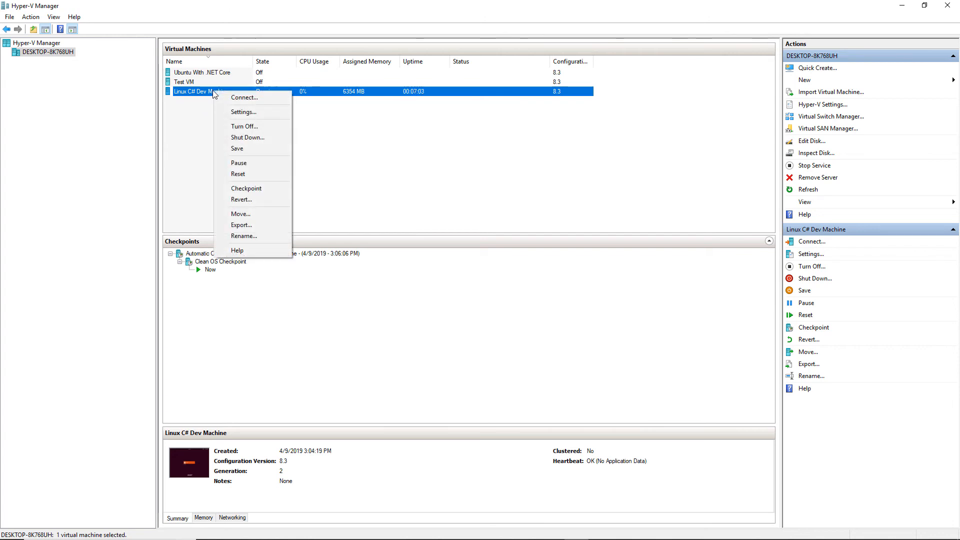
click(236, 127)
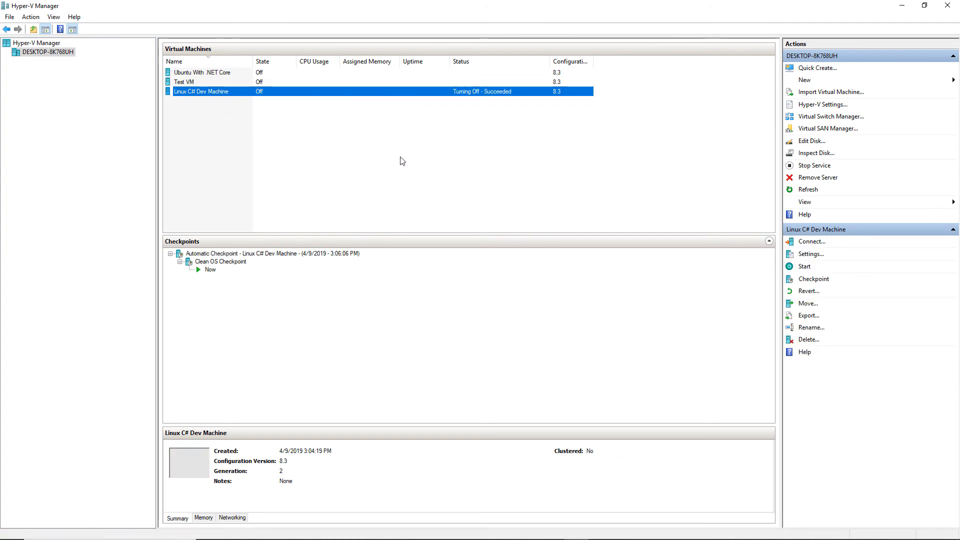